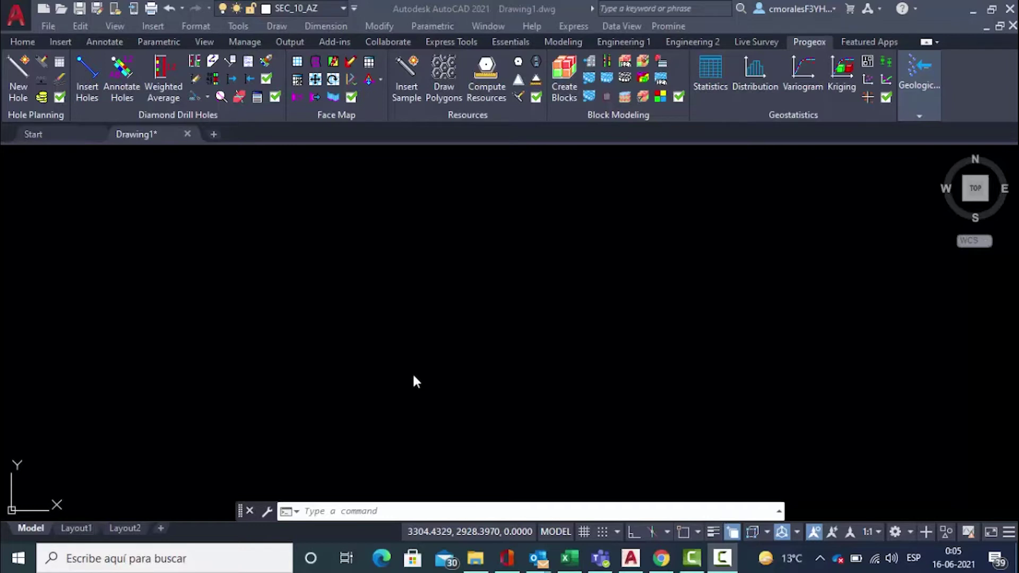
# Step: Insert all diamond drill holes from the configured database into the drawing
pyautogui.click(85, 90)
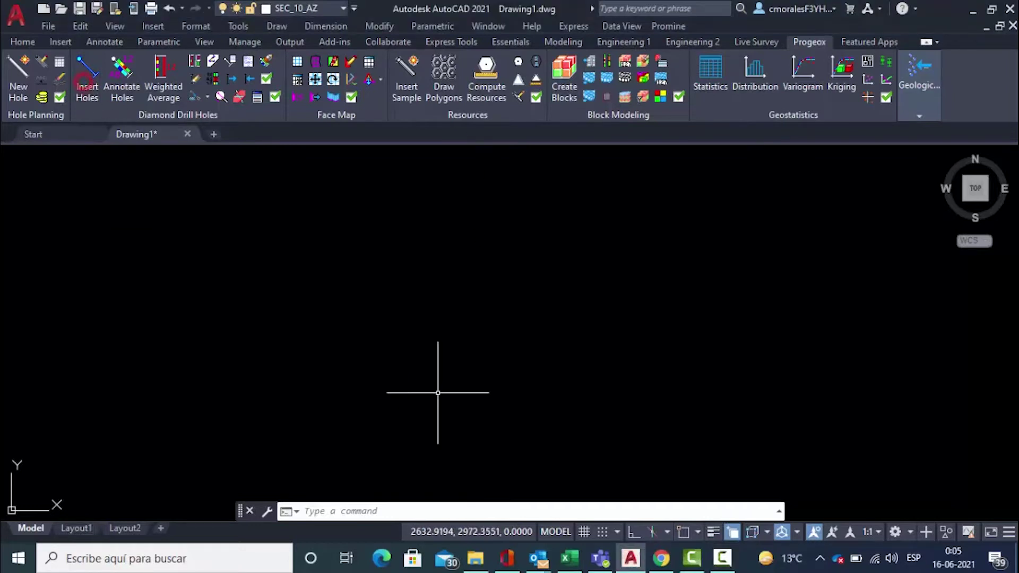
pyautogui.click(95, 98)
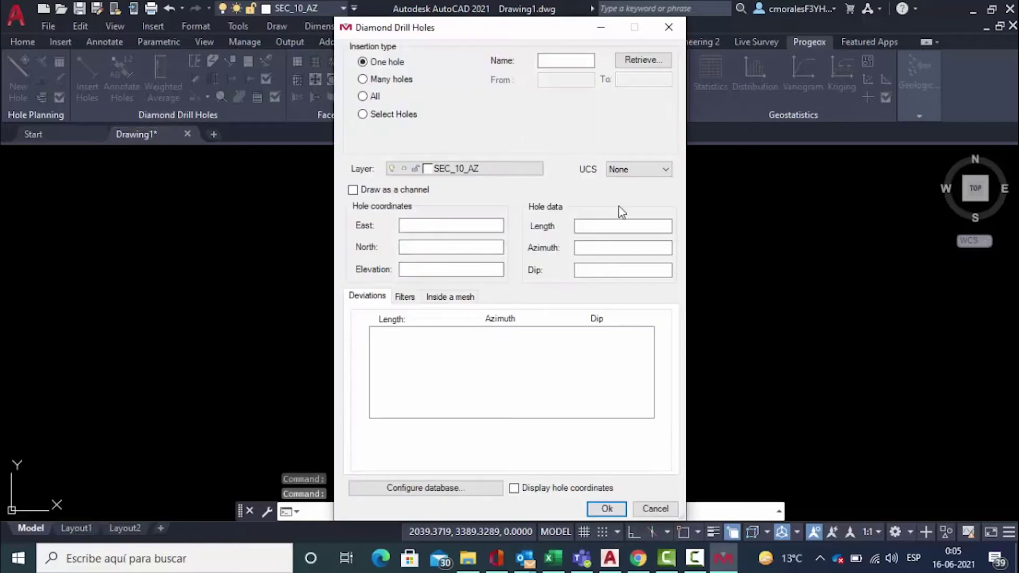
pyautogui.click(363, 96)
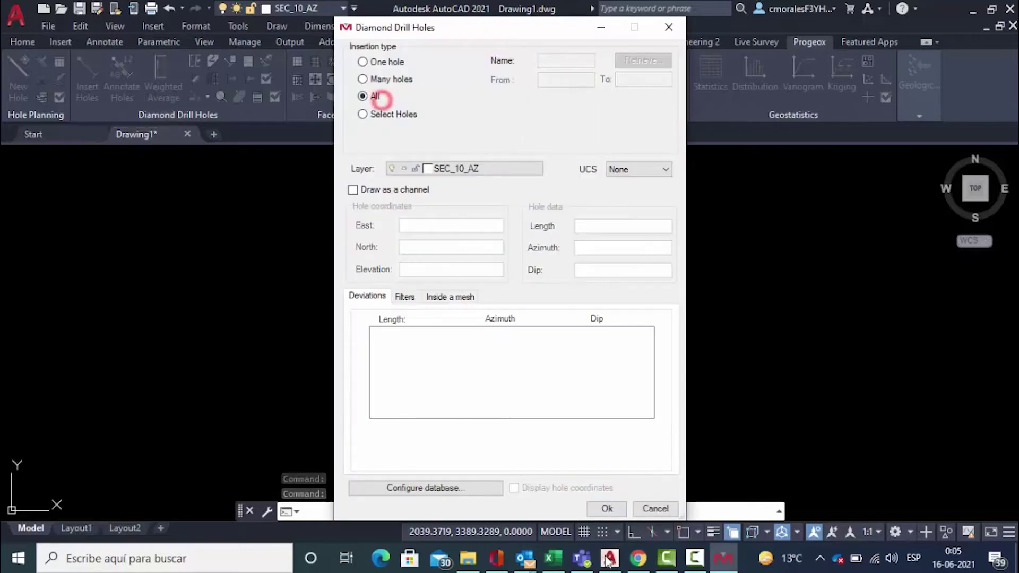
pyautogui.click(608, 510)
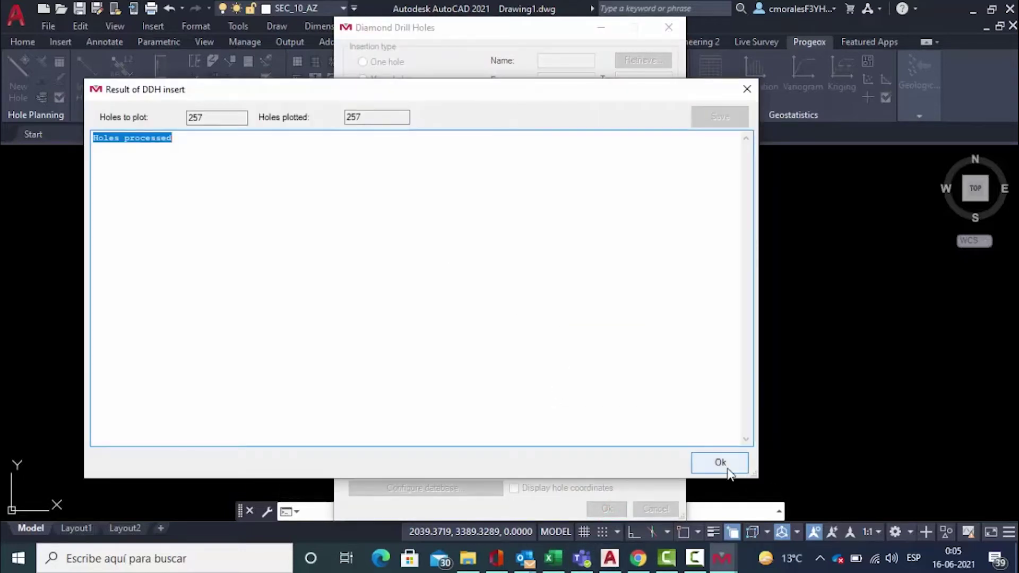
pyautogui.click(726, 467)
# Step: Start a weighted average for diamond drill holes, using the Au grade and depths from the database
pyautogui.moveTo(252, 318); pyautogui.dragTo(557, 319, button='middle')
pyautogui.scroll(4, 532, 296)
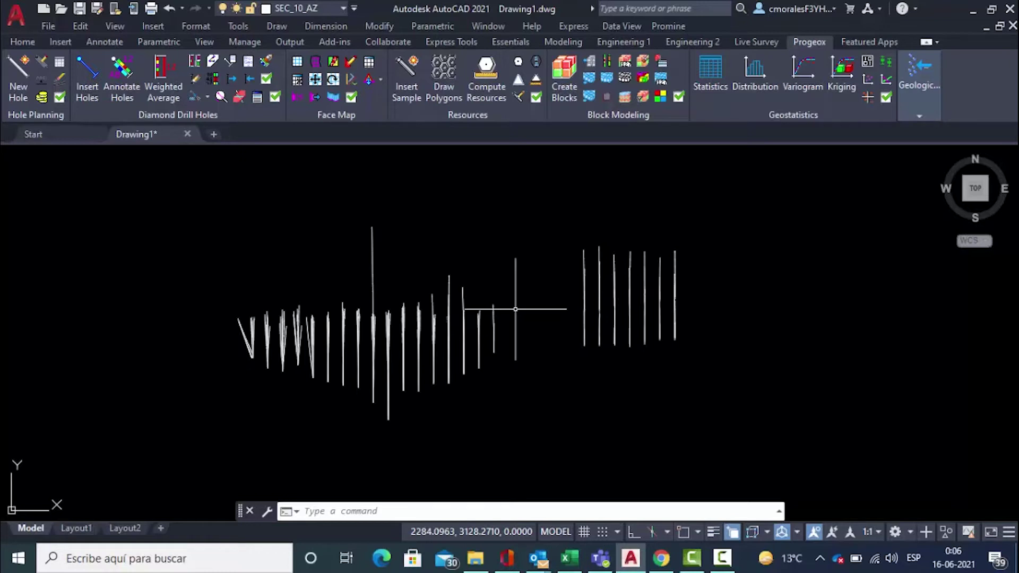
pyautogui.click(165, 91)
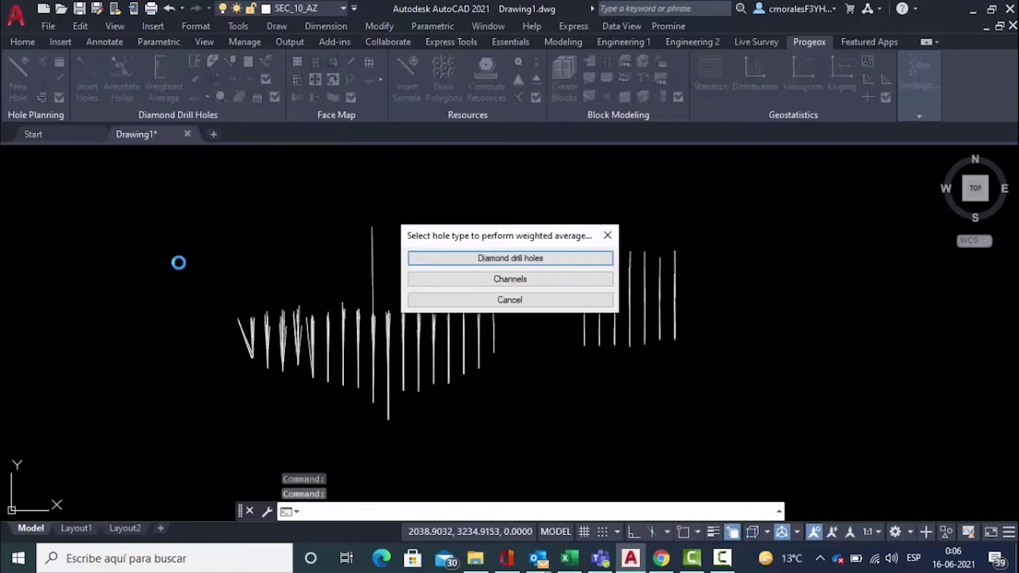
pyautogui.click(496, 261)
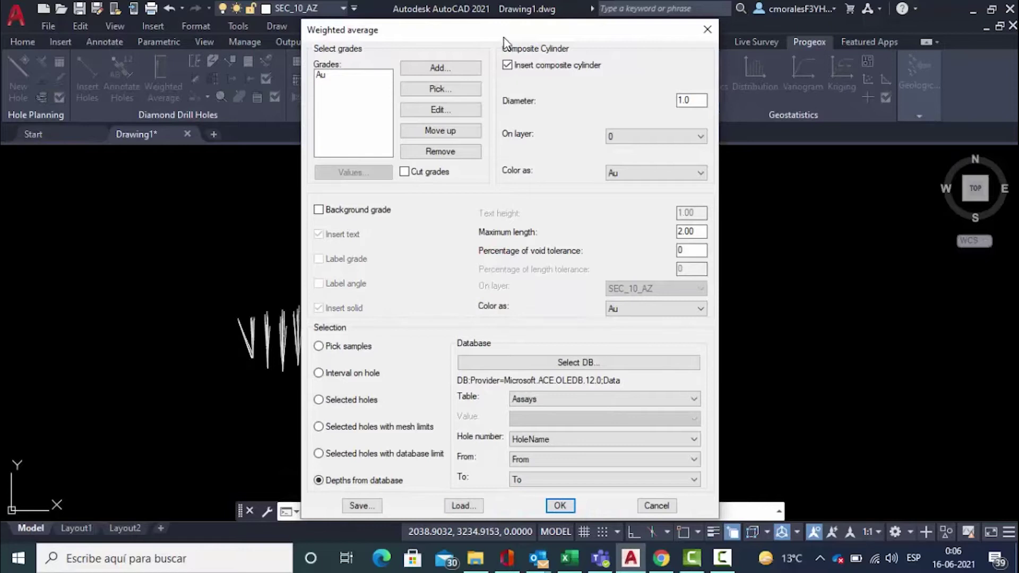
pyautogui.moveTo(504, 36); pyautogui.dragTo(509, 25)
pyautogui.click(336, 74)
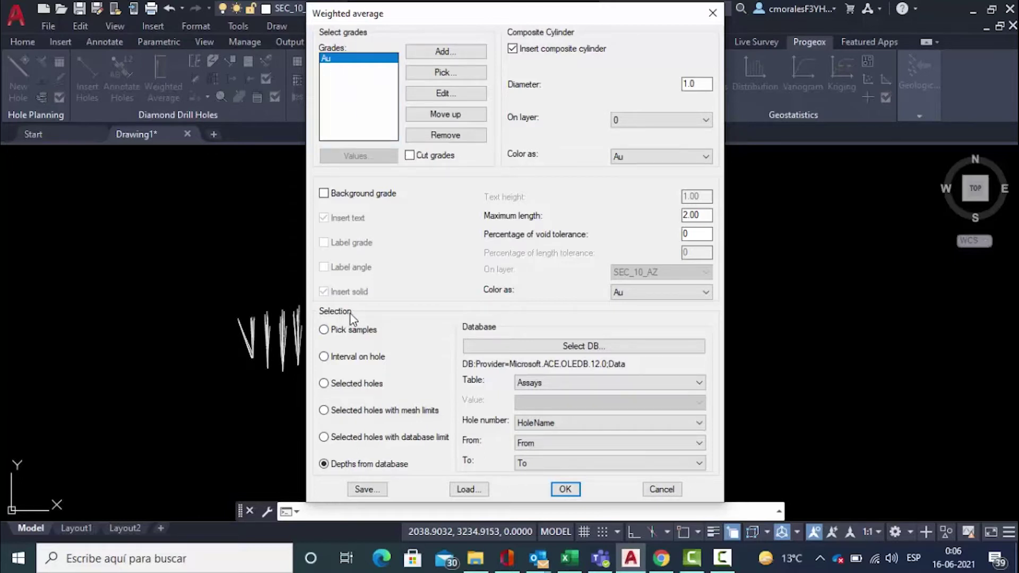
pyautogui.click(365, 466)
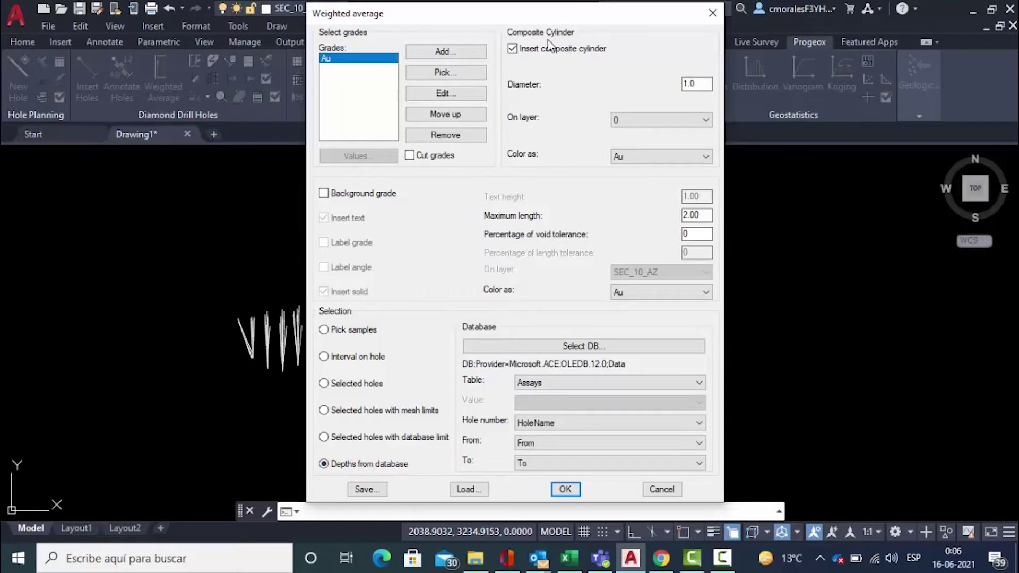
# Step: Set the composite cylinder's diameter to 1 and place it on the DB_MUESTRAS layer
pyautogui.doubleClick(707, 85)
pyautogui.write('1')
pyautogui.click(658, 120)
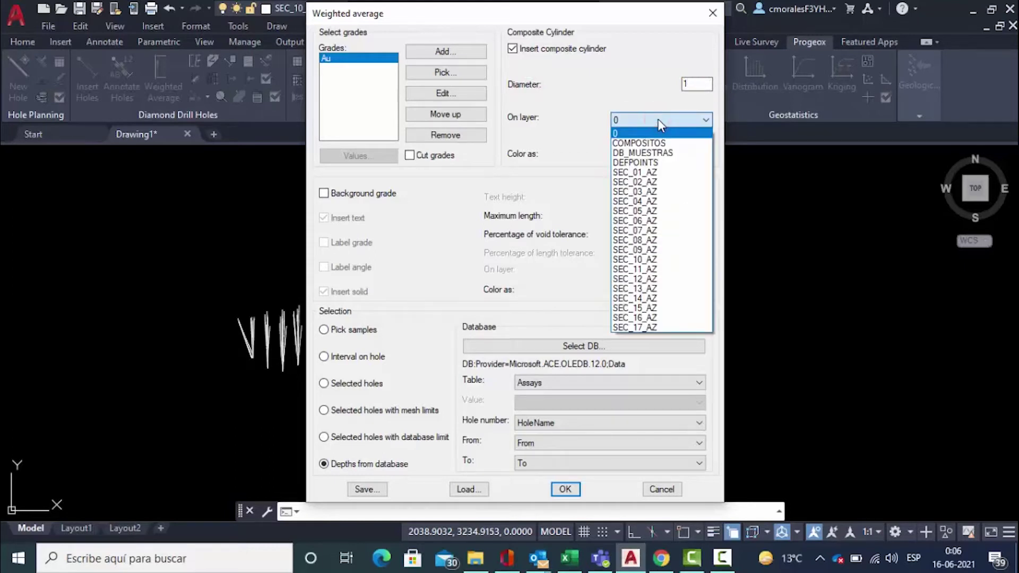
pyautogui.click(661, 153)
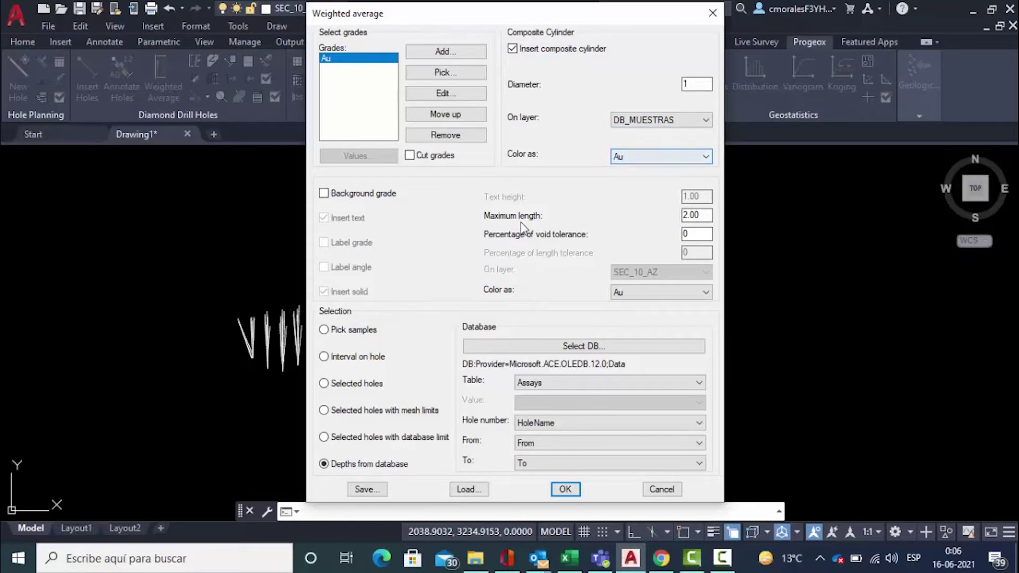
pyautogui.doubleClick(708, 217)
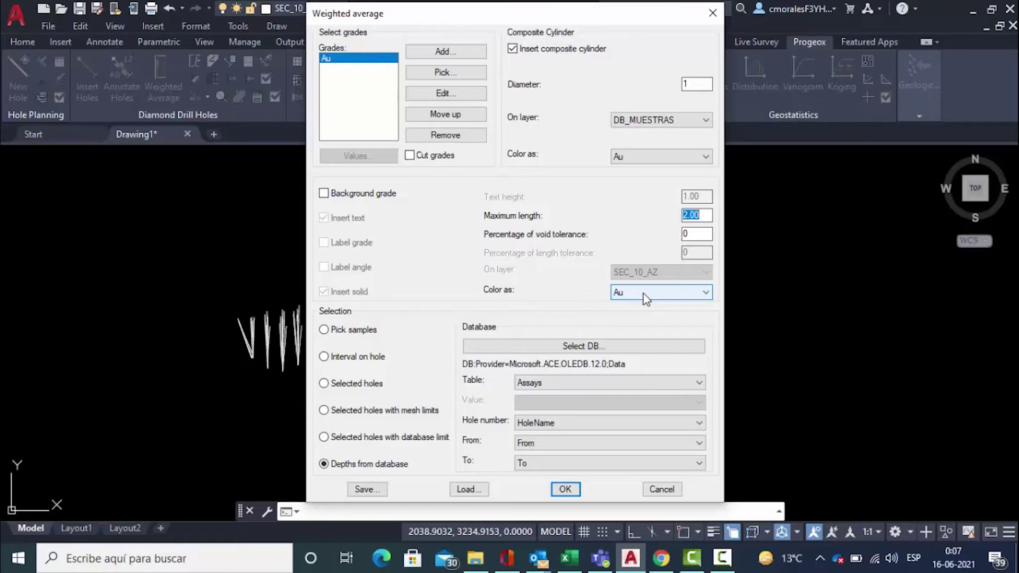
# Step: Use the MS Access .mdb file Demo.mdb as the database for the composite depths
pyautogui.click(565, 347)
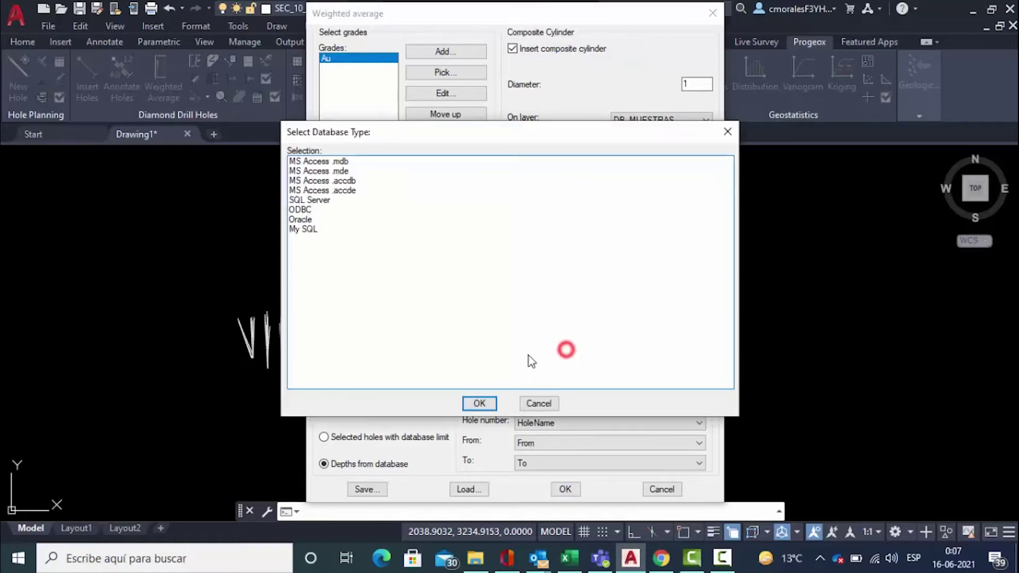
pyautogui.click(321, 161)
pyautogui.click(480, 404)
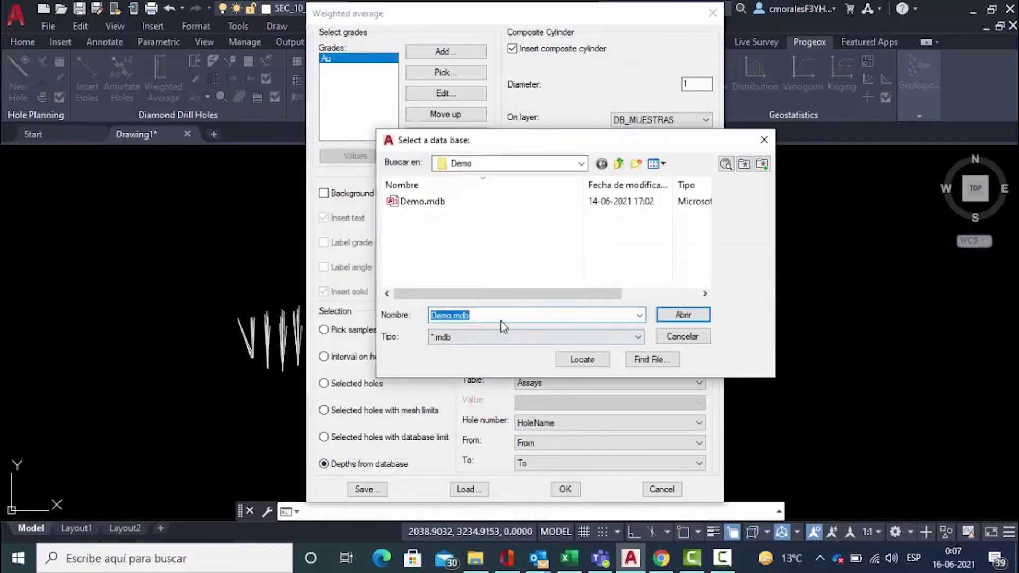
pyautogui.click(425, 201)
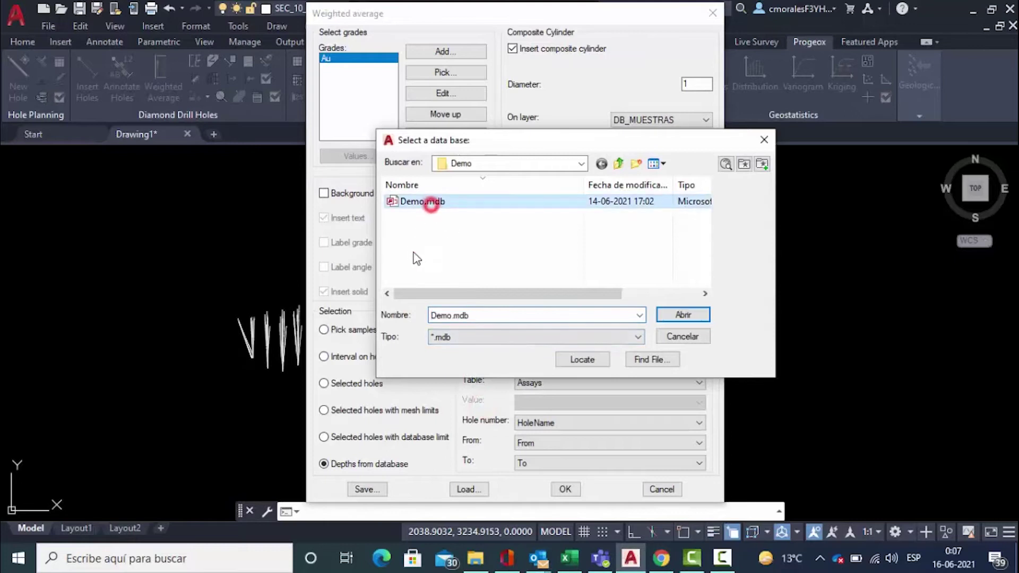
pyautogui.click(685, 319)
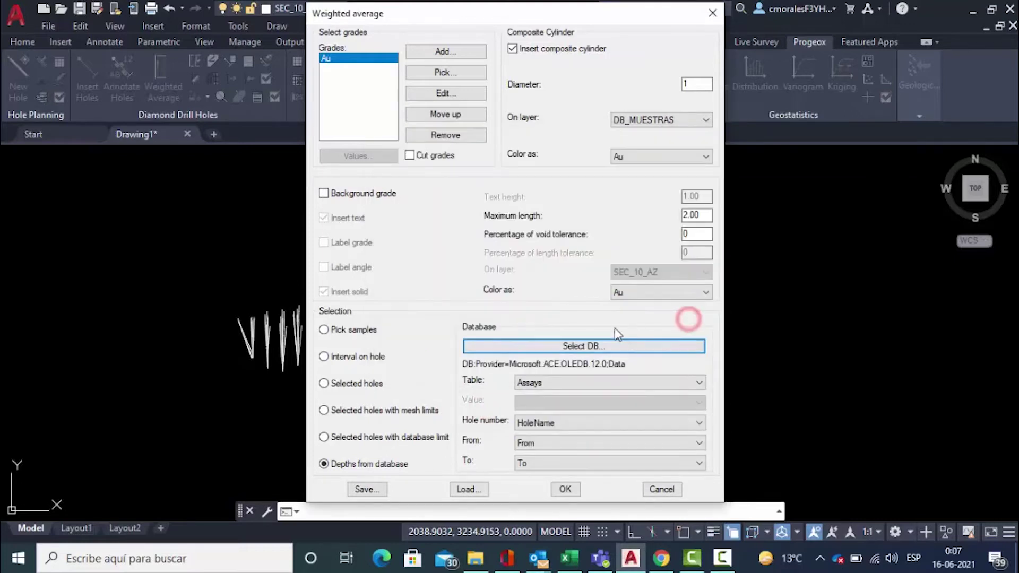
# Step: Assign the Assays table's HoleName, From and To fields to hole number, start depth and end depth
pyautogui.click(531, 423)
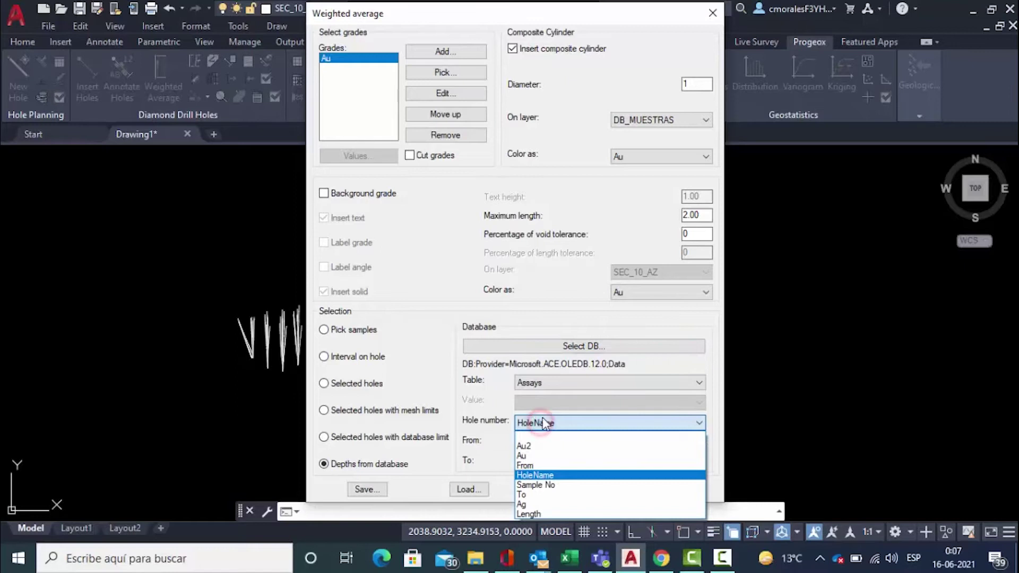
pyautogui.click(544, 472)
pyautogui.click(531, 443)
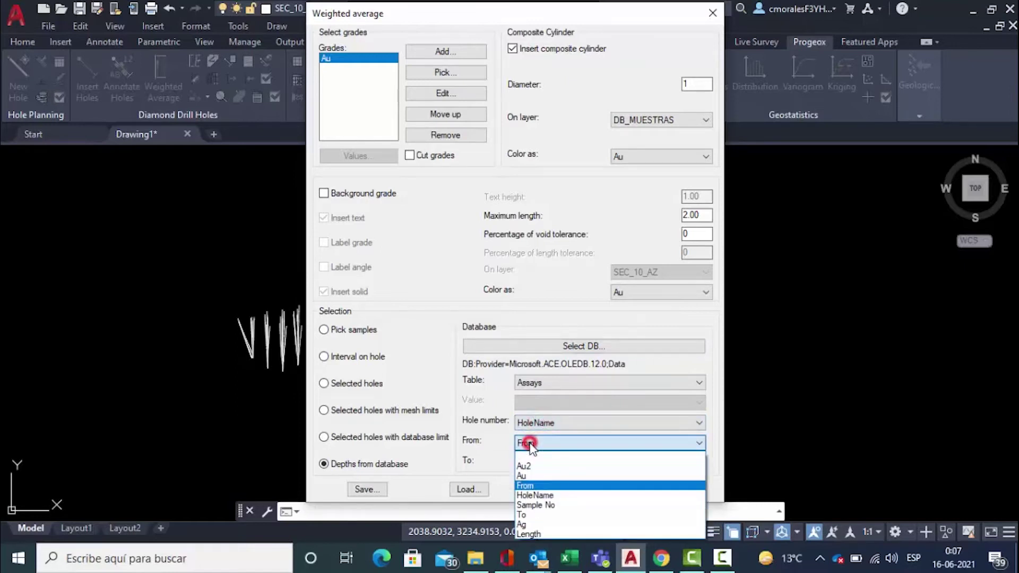
pyautogui.click(539, 485)
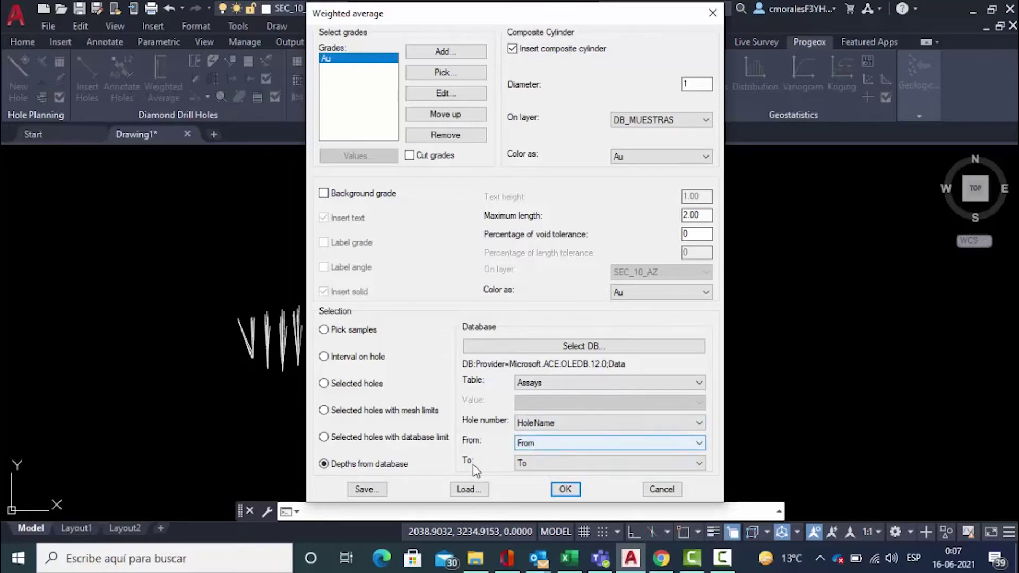
pyautogui.click(537, 464)
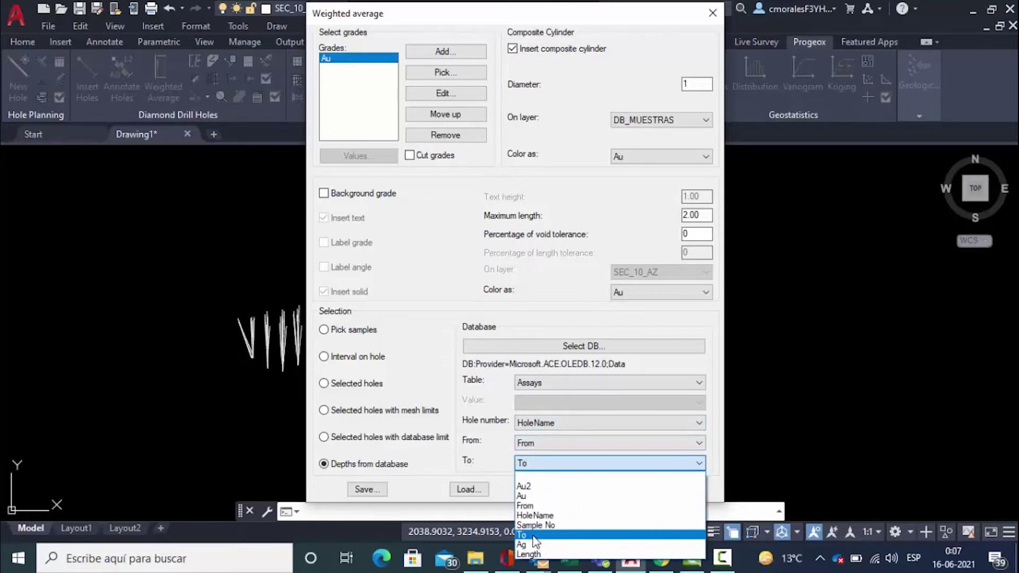
pyautogui.click(531, 535)
# Step: Run the weighted average on all drill holes in the drawing
pyautogui.click(563, 489)
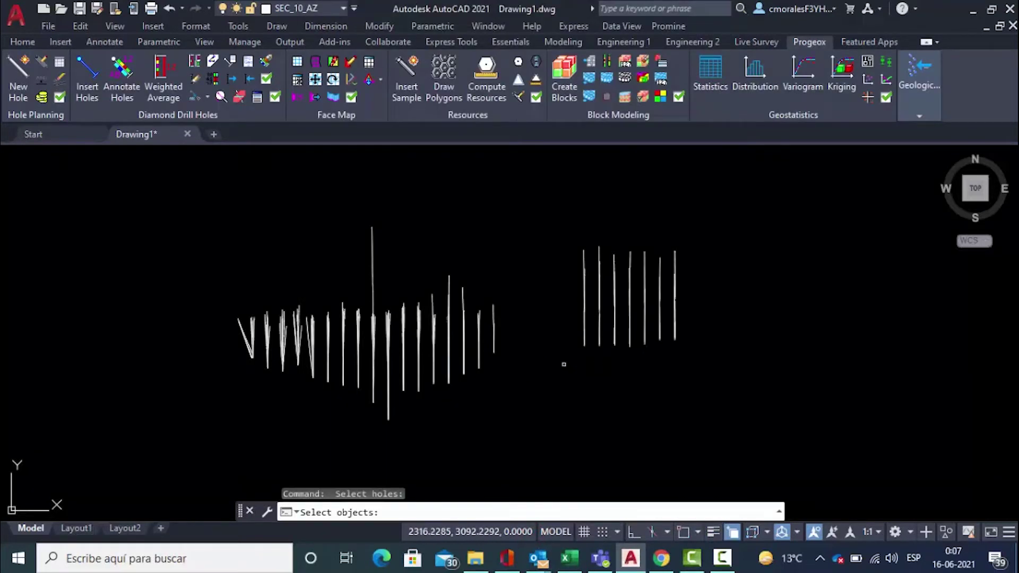
pyautogui.click(775, 446)
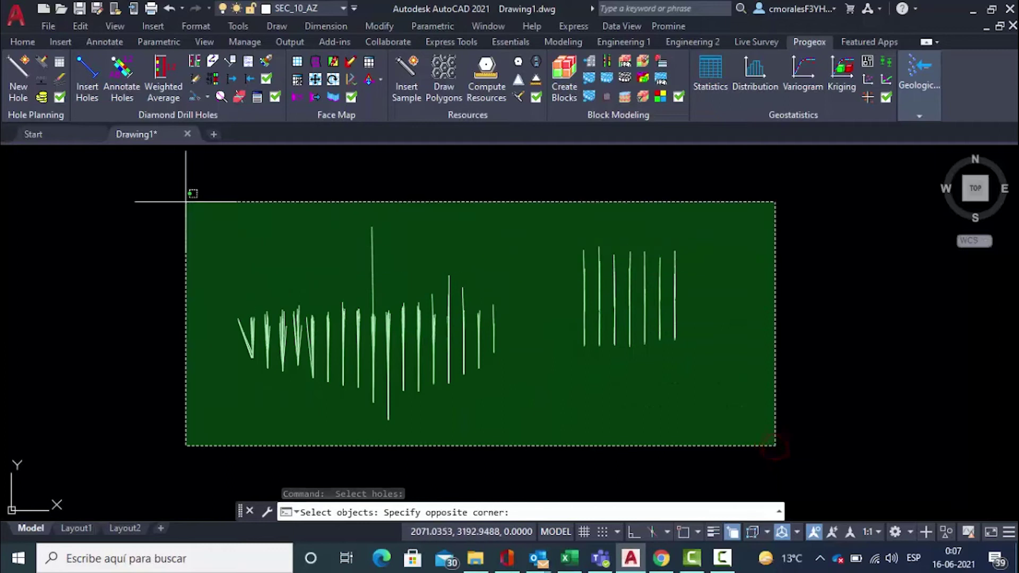
pyautogui.click(181, 197)
pyautogui.press('Return')
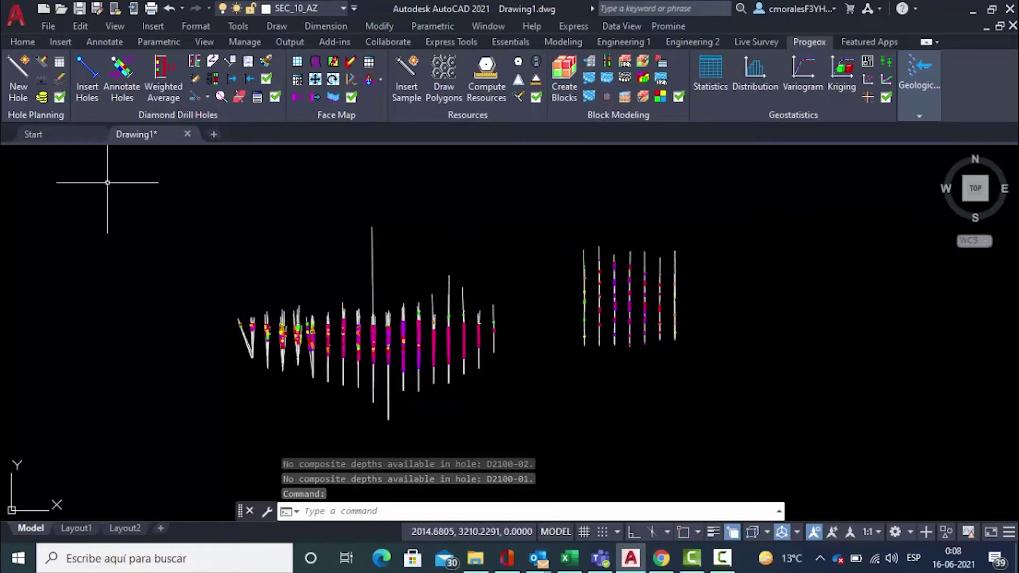
# Step: Display the drill holes in the Realistic visual style and examine the grade-coloured sample cylinders in 3D
pyautogui.click(101, 155)
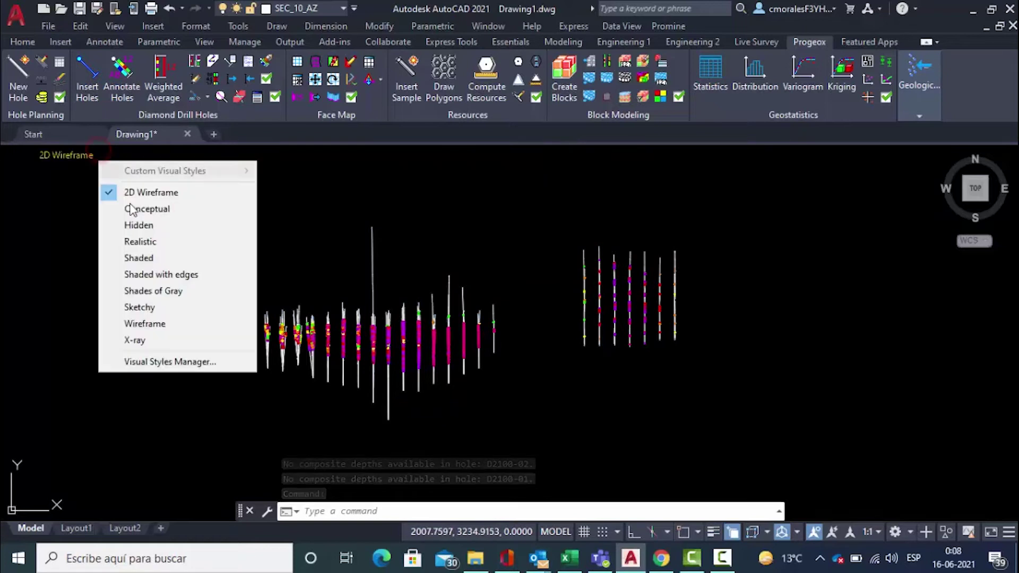
pyautogui.click(140, 242)
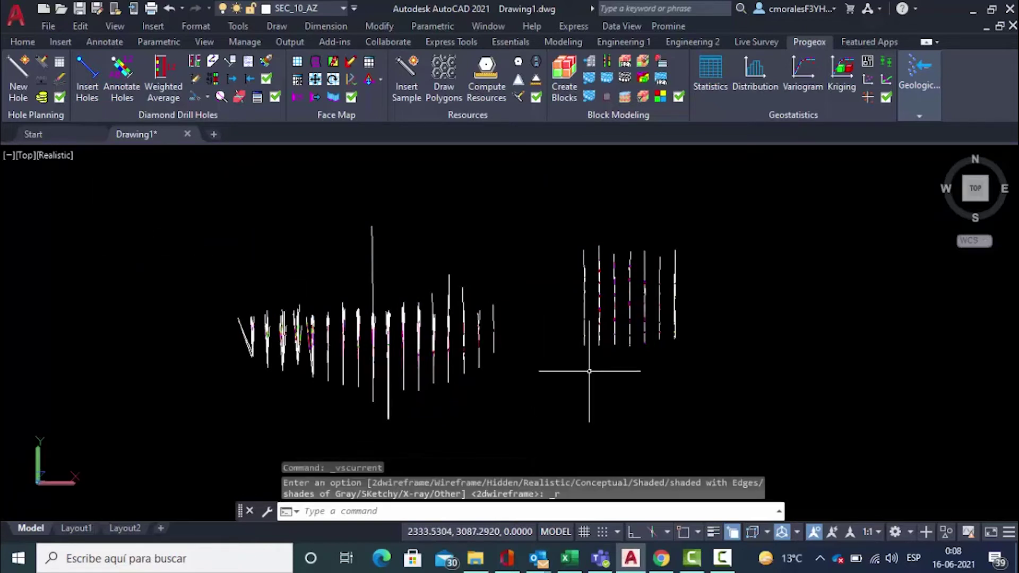
pyautogui.keyDown('shift'); pyautogui.moveTo(573, 382); pyautogui.dragTo(727, 234, button='middle'); pyautogui.keyUp('shift')
pyautogui.scroll(6, 446, 319)
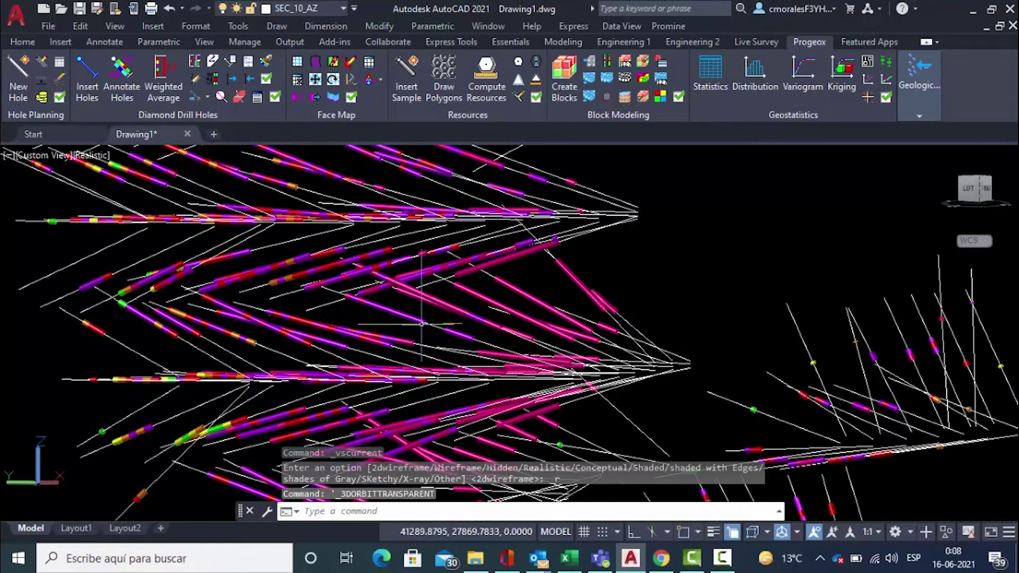
pyautogui.moveTo(740, 382); pyautogui.dragTo(591, 325, button='middle')
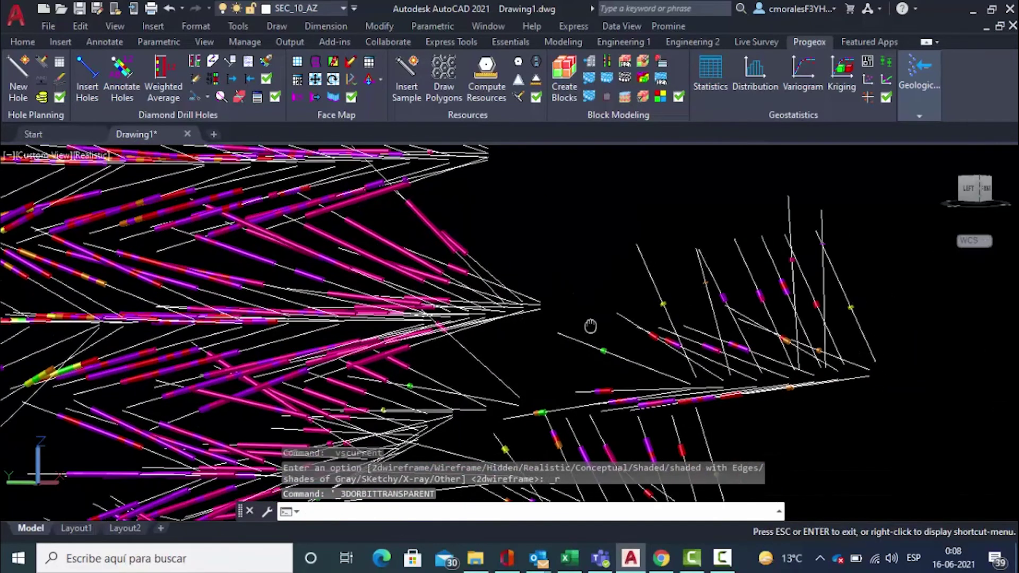
pyautogui.keyDown('shift'); pyautogui.moveTo(740, 372); pyautogui.dragTo(630, 364, button='middle'); pyautogui.keyUp('shift')
# Step: Return to plan view with the SECP command and freeze the DB_Muestras layer
pyautogui.write('secp')
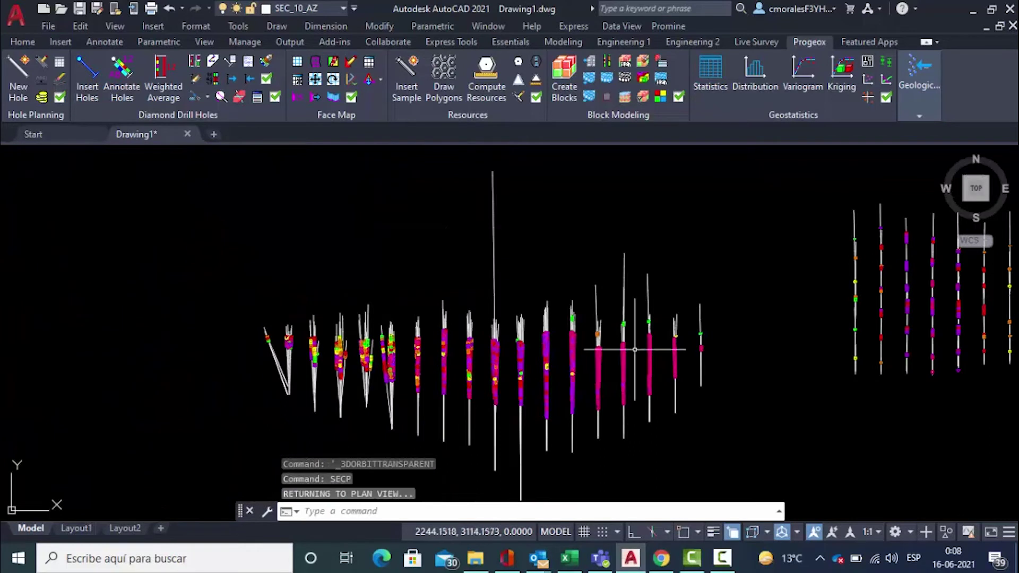
pyautogui.moveTo(734, 326); pyautogui.dragTo(664, 325, button='middle')
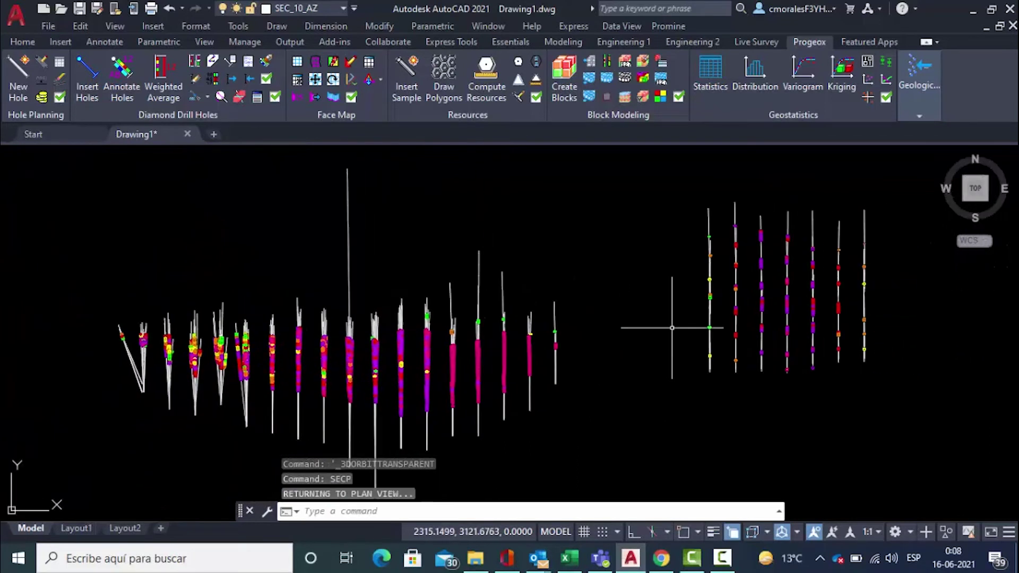
pyautogui.click(316, 10)
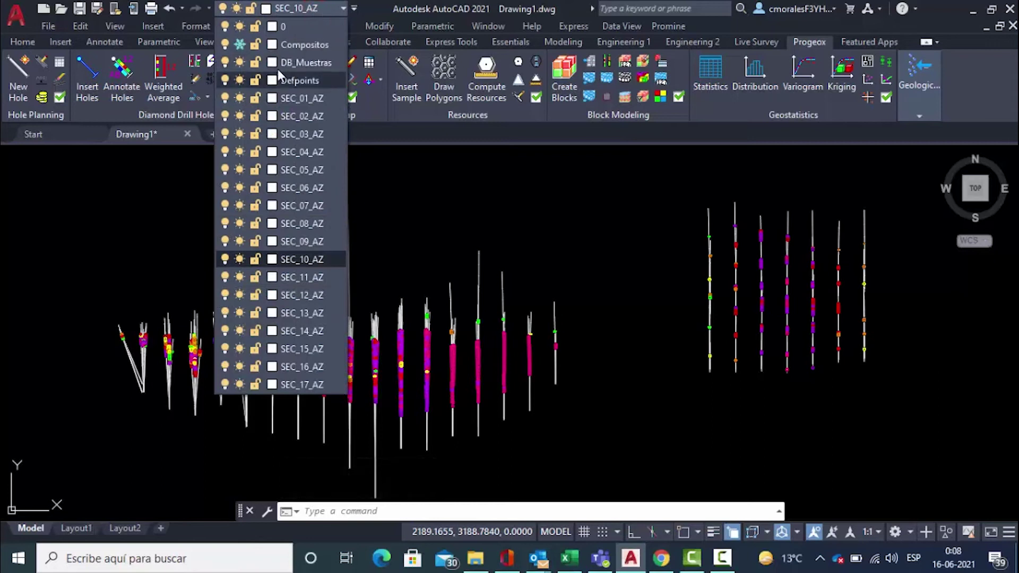
pyautogui.click(240, 62)
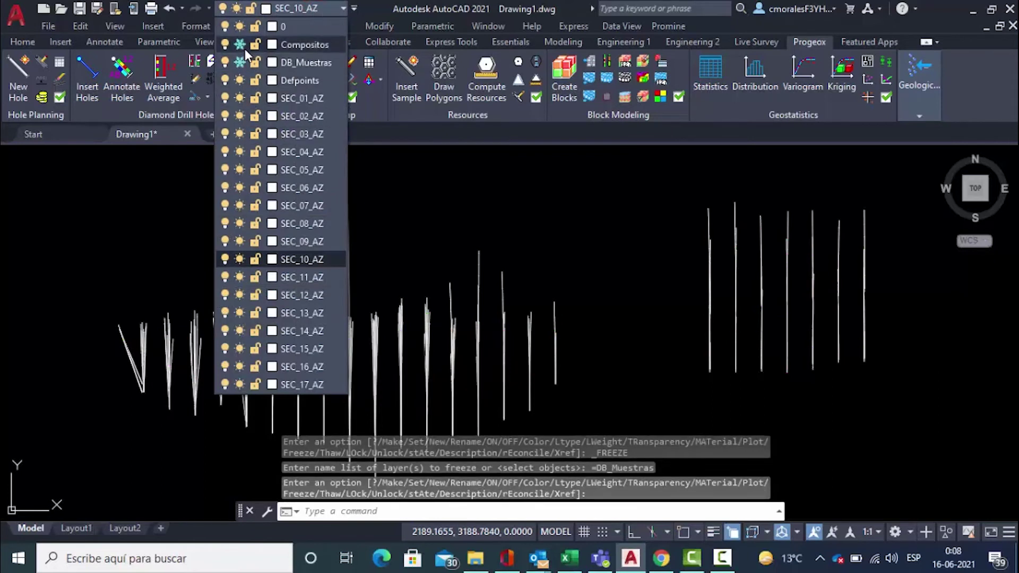
# Step: Start another weighted average for diamond drill holes, using the Au grade and the Selected holes option
pyautogui.moveTo(477, 266)
pyautogui.mouseDown(button='middle')
pyautogui.moveTo(457, 269)
pyautogui.moveTo(416, 240)
pyautogui.mouseUp(button='middle')
pyautogui.click(157, 75)
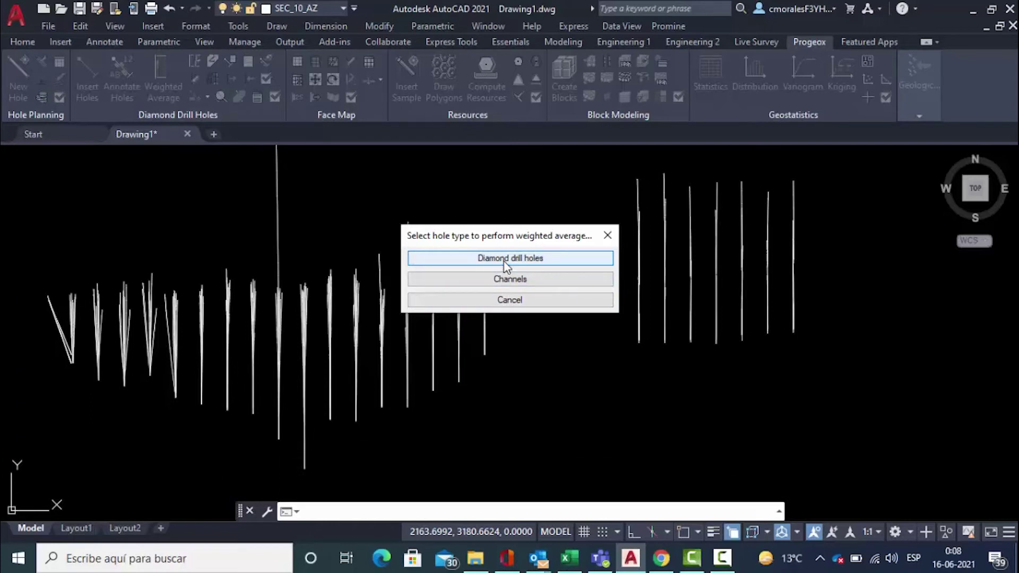
pyautogui.click(504, 263)
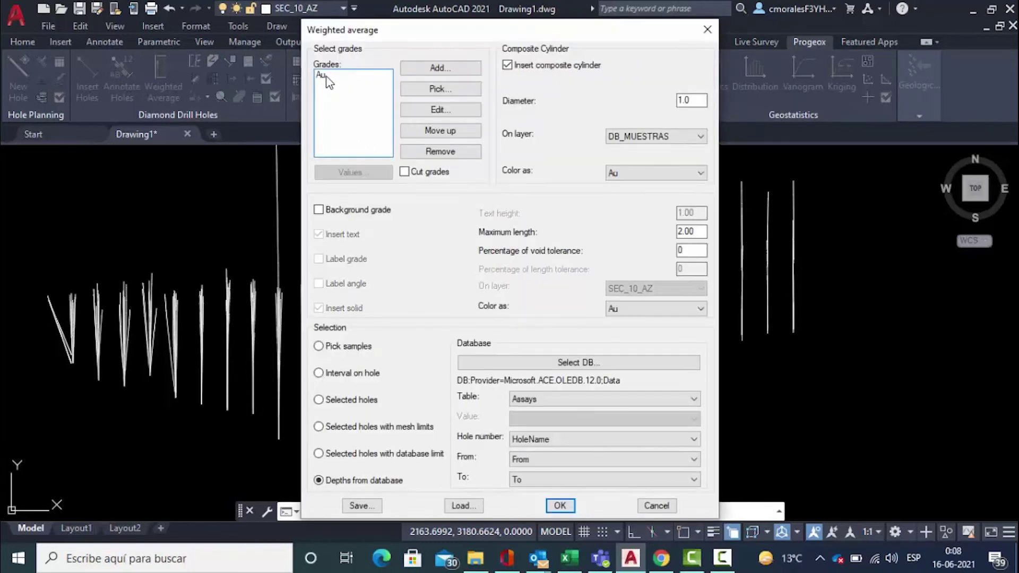
pyautogui.click(322, 75)
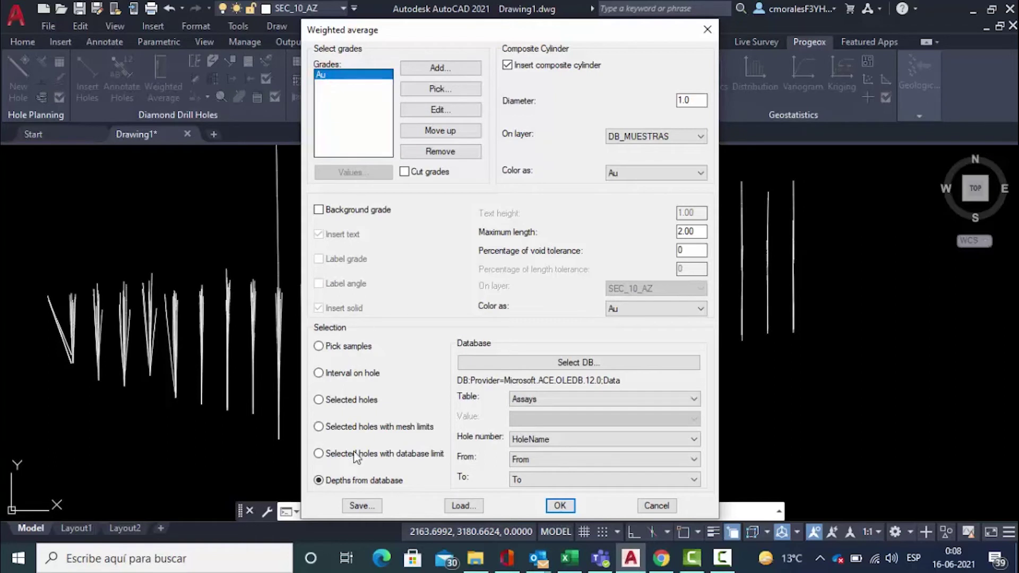
pyautogui.click(349, 401)
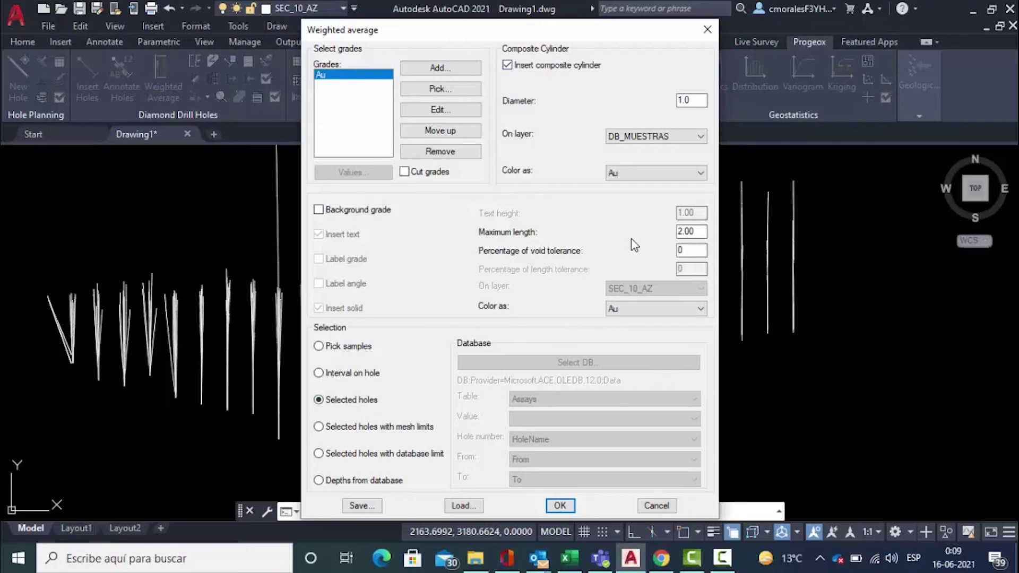
# Step: Assign the composite cylinders to the COMPOSITOS layer, with a diameter of 1.0 and colouring by Au
pyautogui.click(696, 102)
pyautogui.click(657, 137)
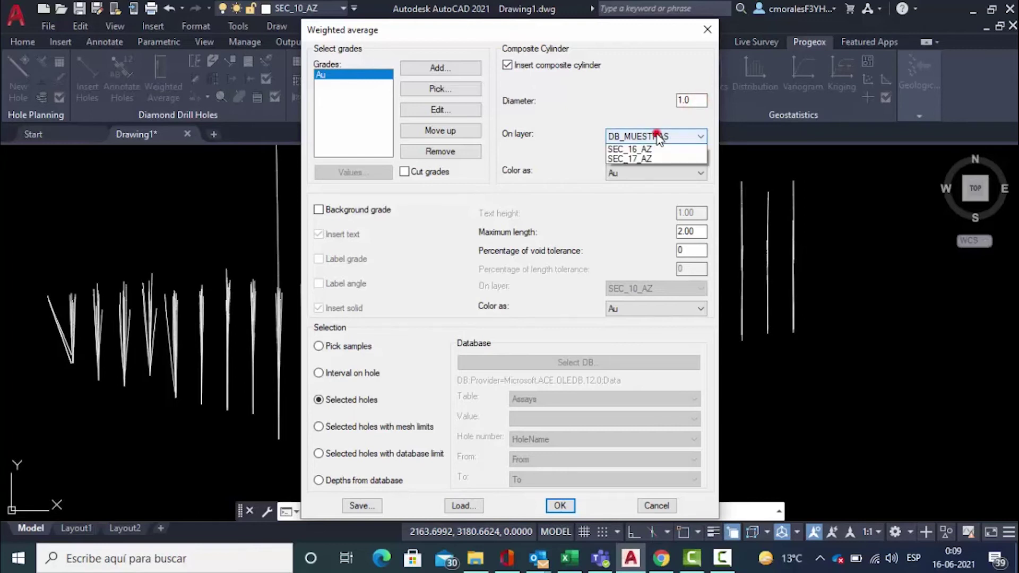
pyautogui.click(633, 159)
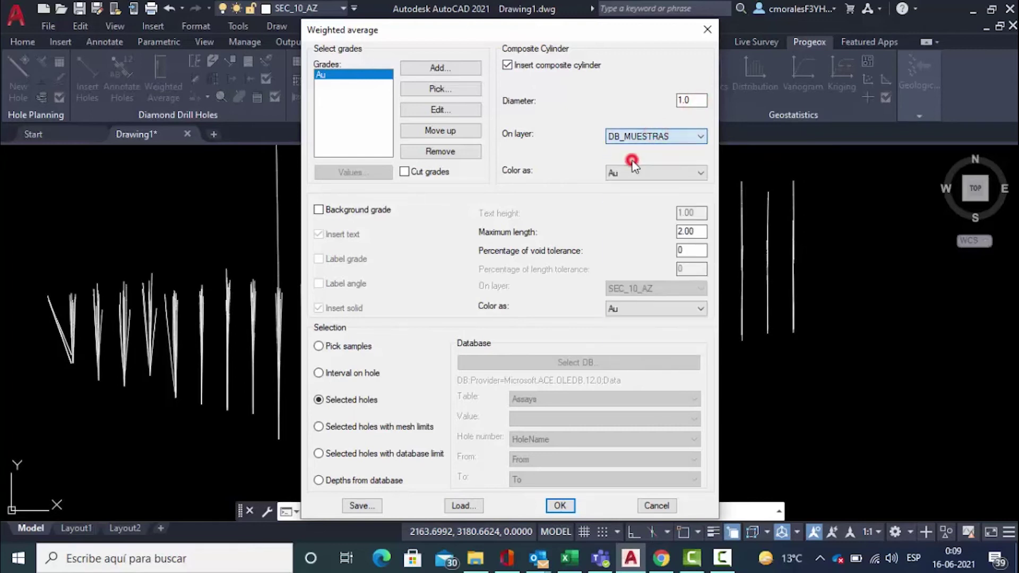
pyautogui.click(634, 173)
pyautogui.click(632, 177)
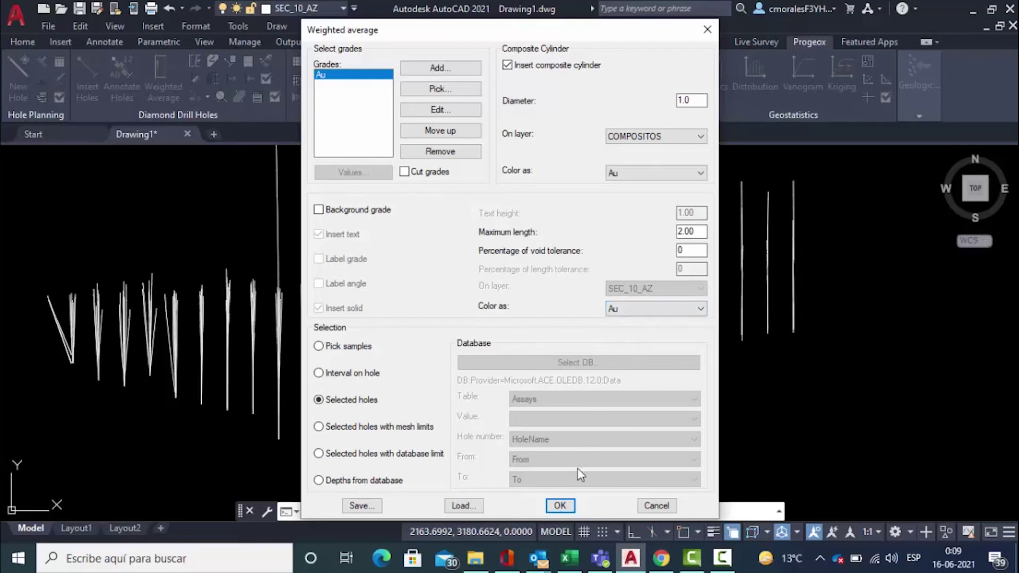
# Step: Accept the weighted average settings and generate the composites for all drill holes in the drawing
pyautogui.click(560, 505)
pyautogui.scroll(-3, 574, 356)
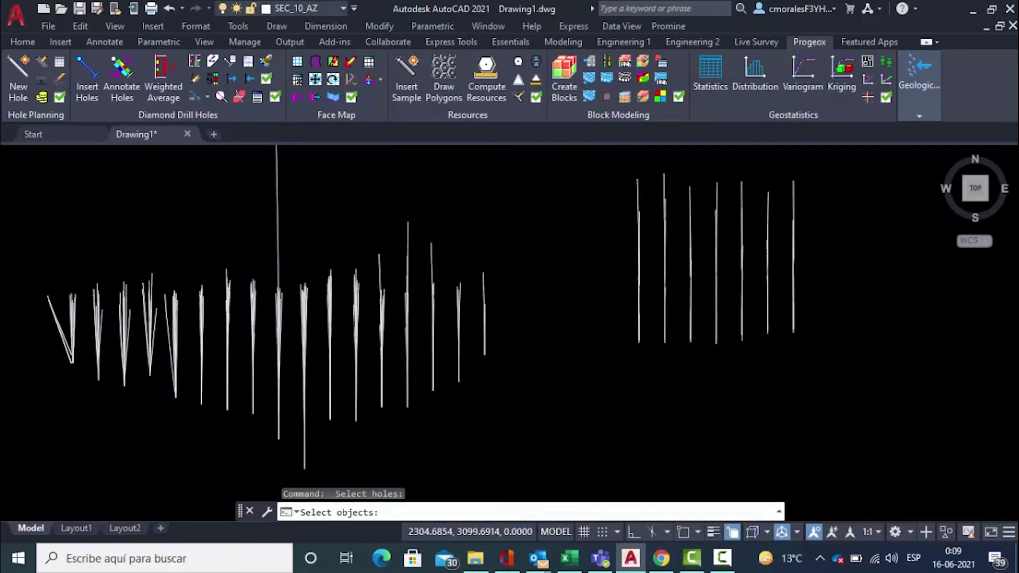
pyautogui.click(791, 441)
pyautogui.click(267, 224)
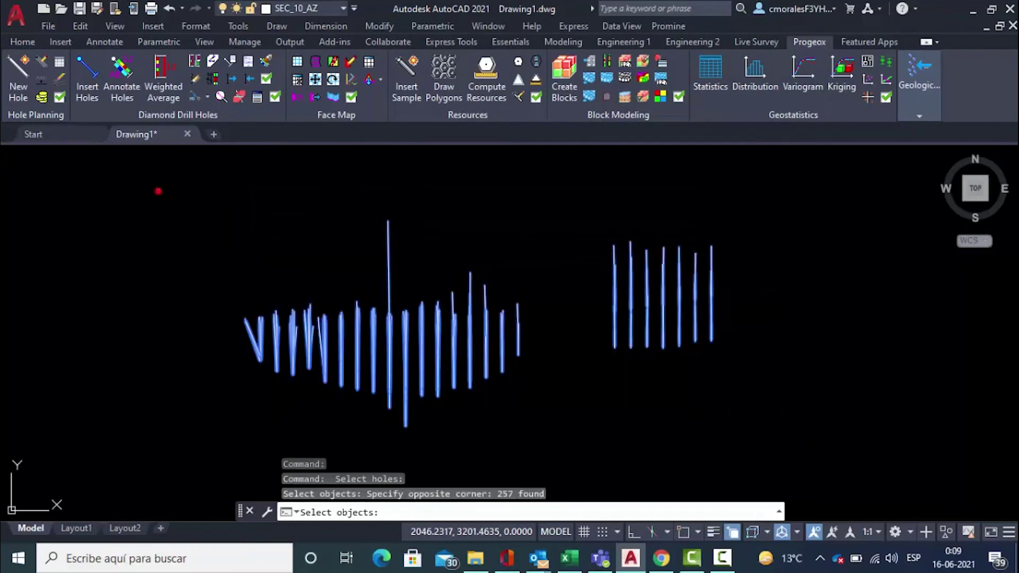
pyautogui.press('Return')
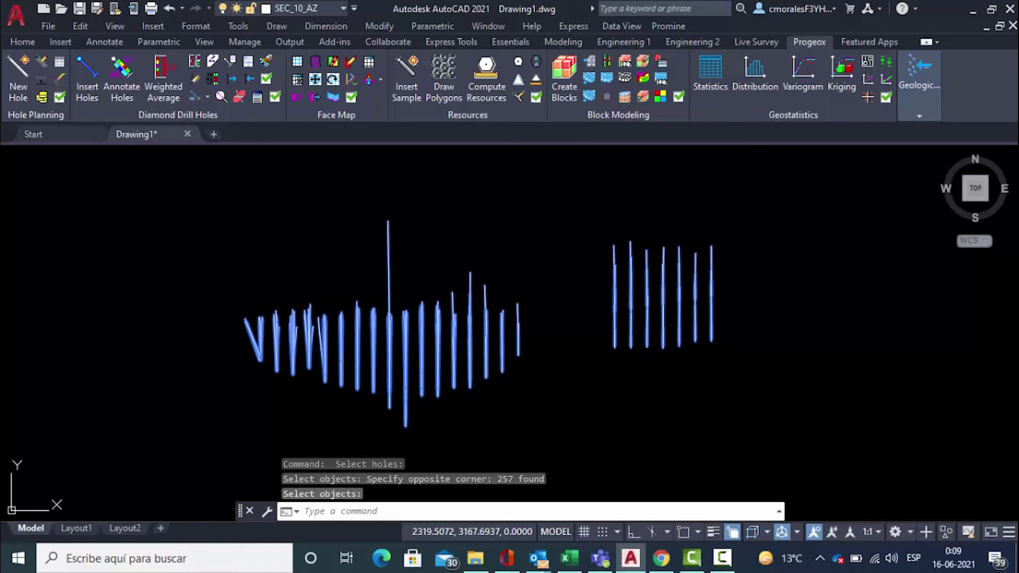
pyautogui.press('Return')
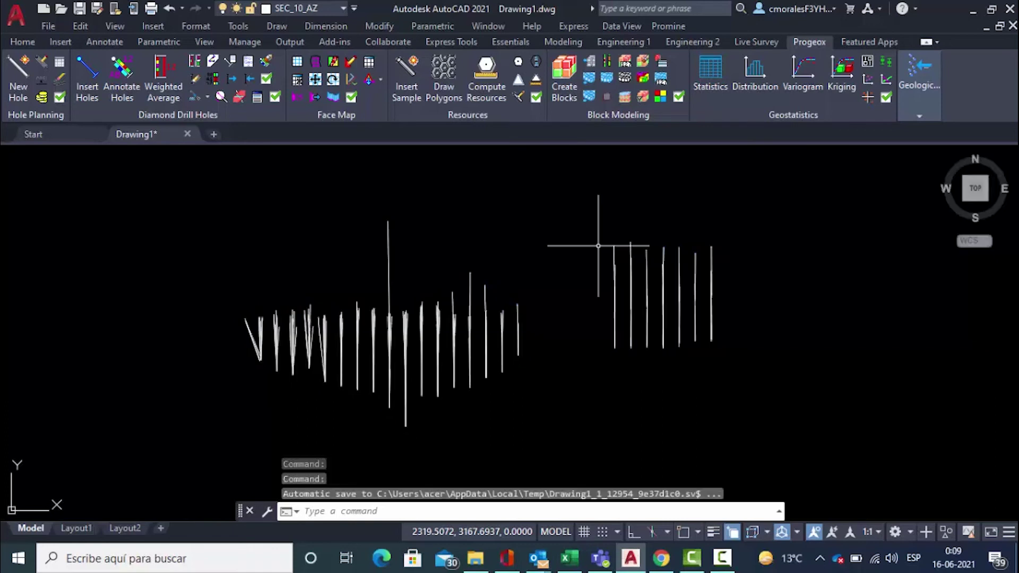
# Step: Thaw the Compositos layer and display the composites in the Realistic visual style
pyautogui.click(297, 8)
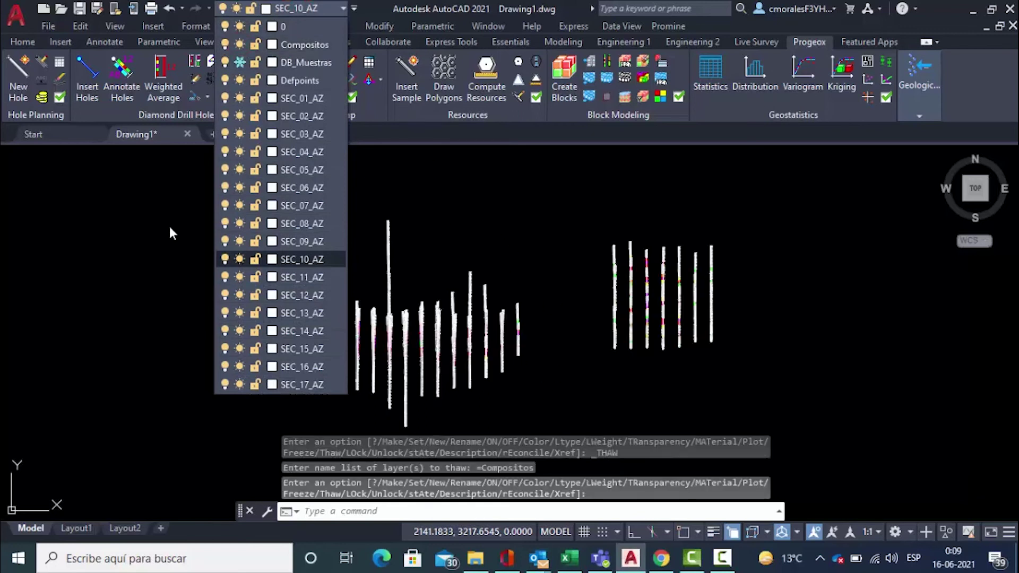
pyautogui.click(75, 225)
pyautogui.click(79, 154)
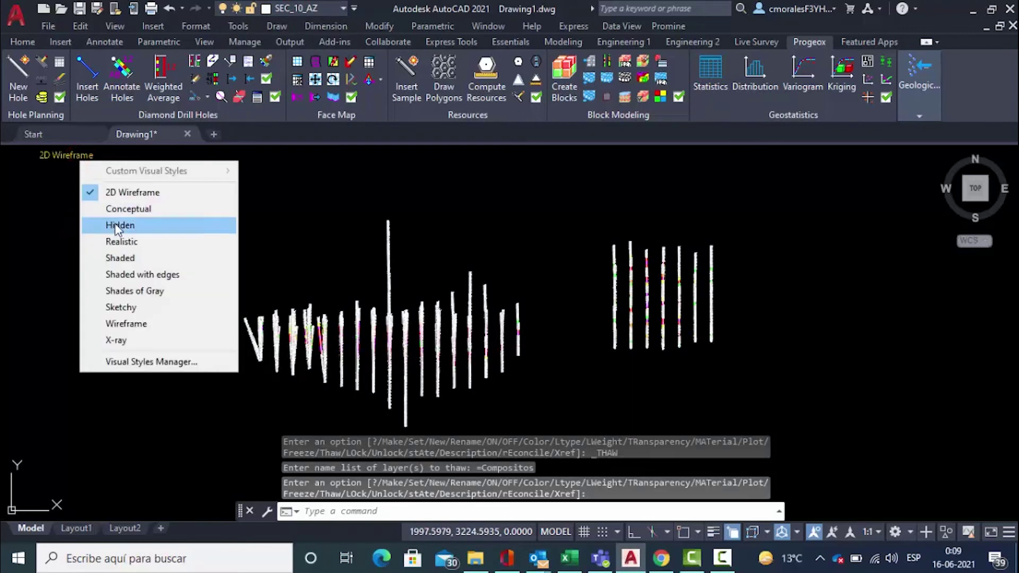
pyautogui.click(123, 242)
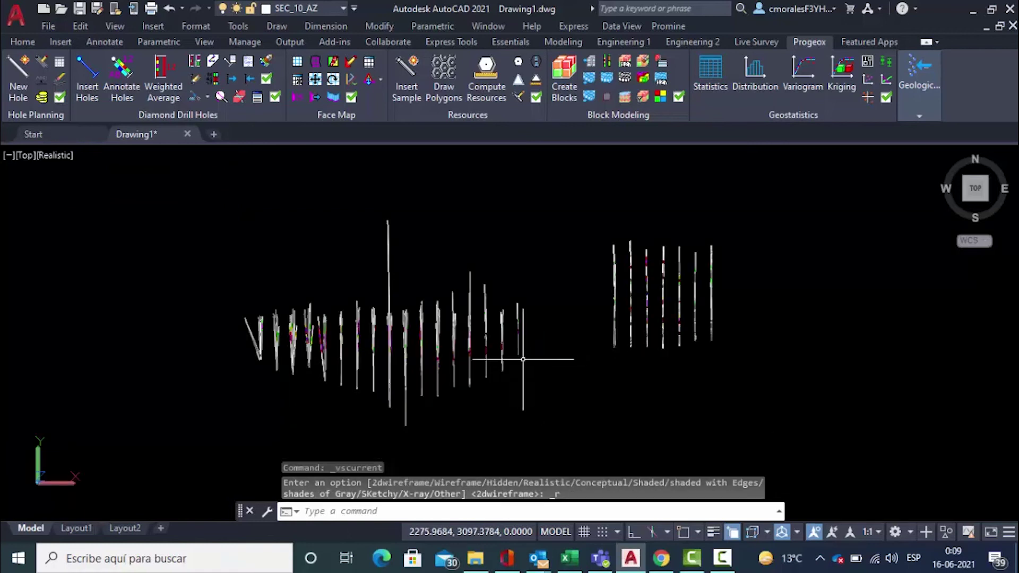
# Step: Examine the Au-coloured composite cylinders along the drill holes in 3D, from the side and up close
pyautogui.keyDown('shift'); pyautogui.moveTo(521, 361); pyautogui.dragTo(687, 209, button='middle'); pyautogui.keyUp('shift')
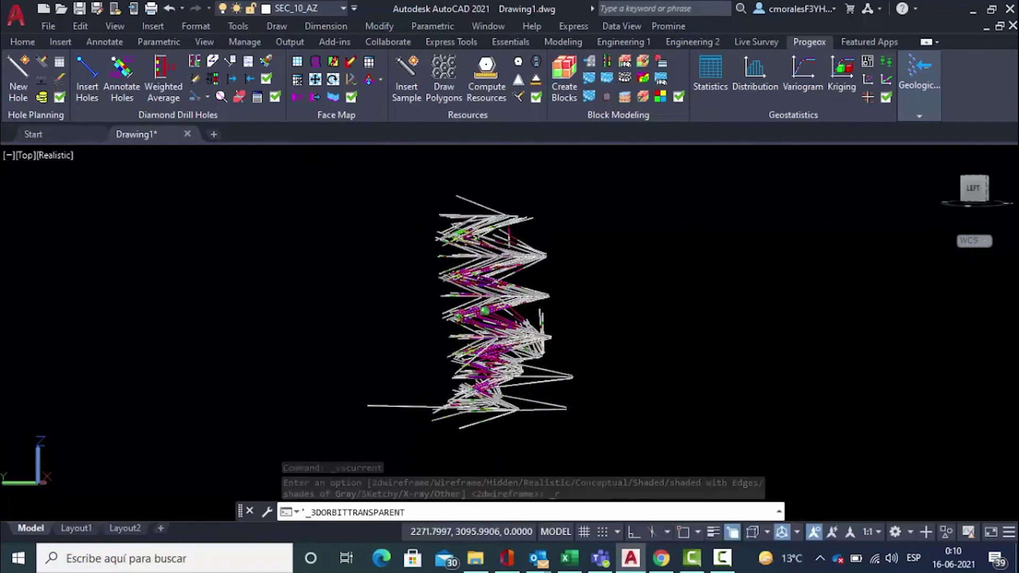
pyautogui.scroll(2, 557, 338)
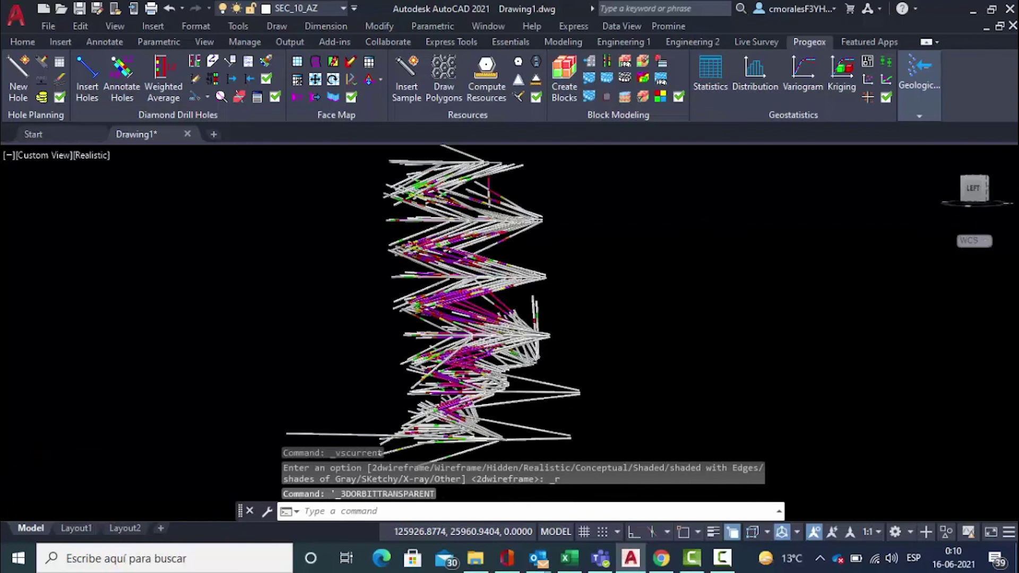
pyautogui.scroll(8, 533, 321)
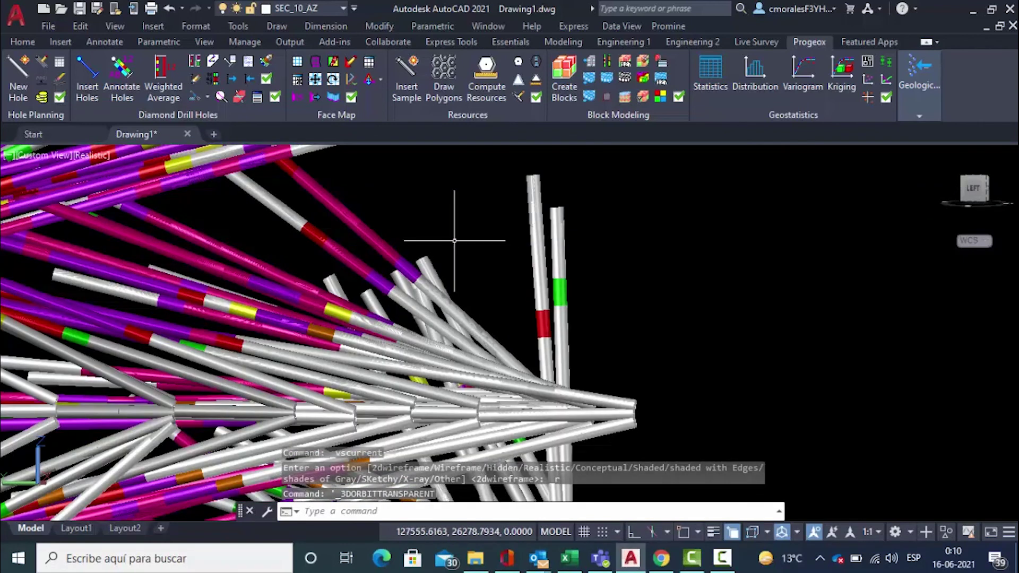
pyautogui.scroll(-3, 478, 266)
pyautogui.keyDown('shift'); pyautogui.moveTo(477, 267); pyautogui.dragTo(304, 323, button='middle'); pyautogui.keyUp('shift')
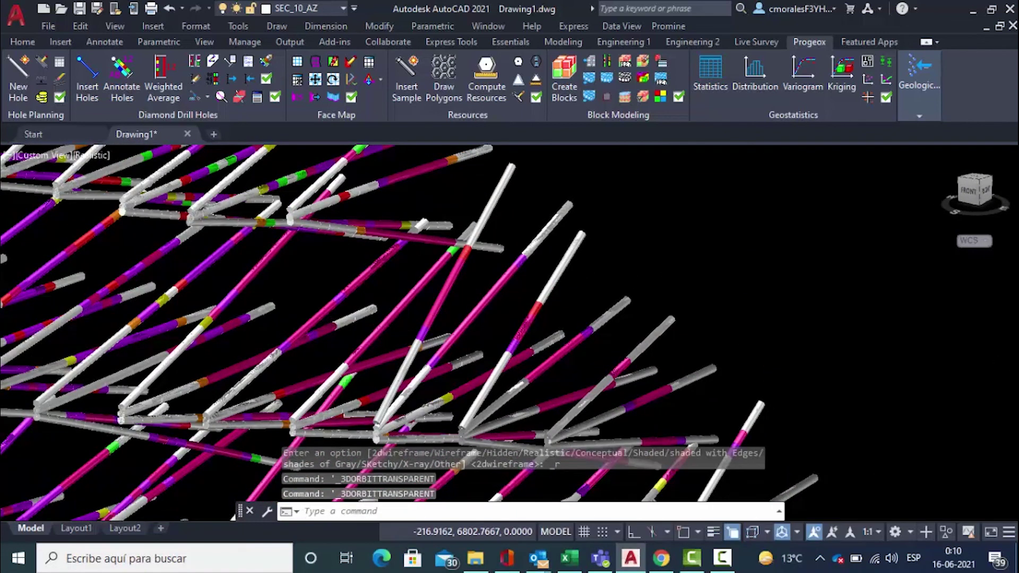
pyautogui.scroll(-5, 574, 285)
# Step: Return to plan view with the SECP command and bring both groups of drill holes into view
pyautogui.write('secp')
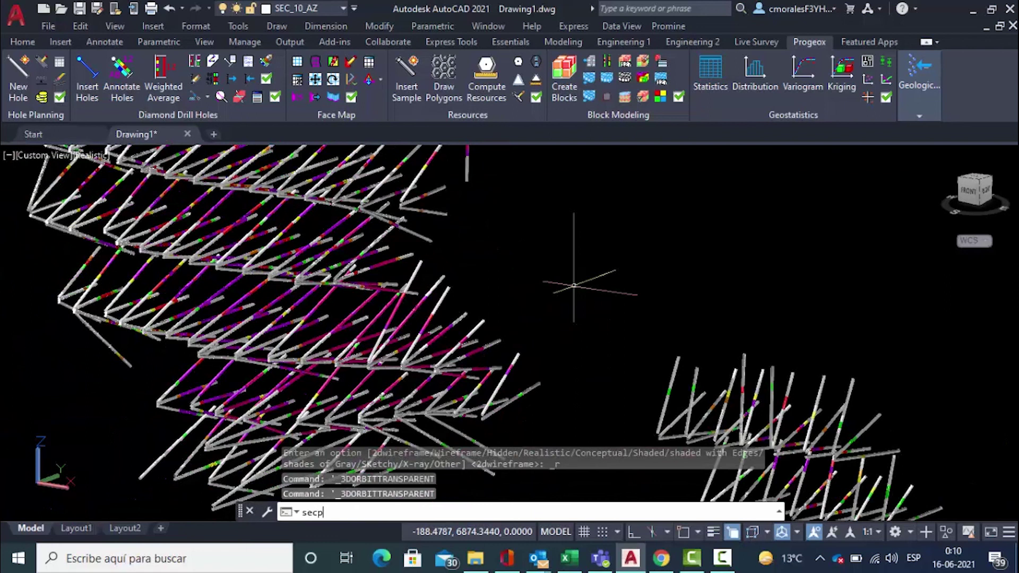
pyautogui.press('Return')
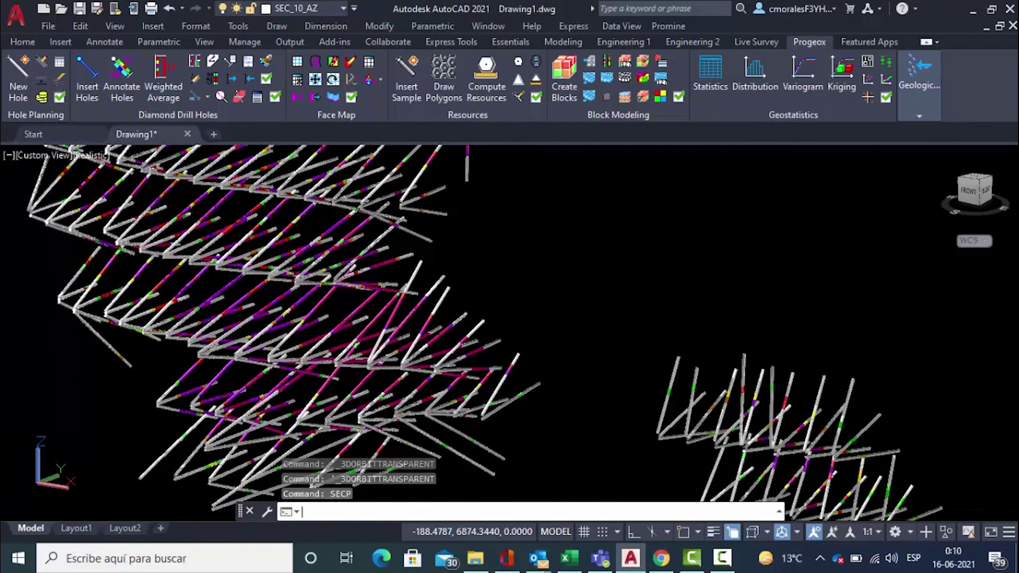
pyautogui.moveTo(732, 382); pyautogui.dragTo(535, 363, button='middle')
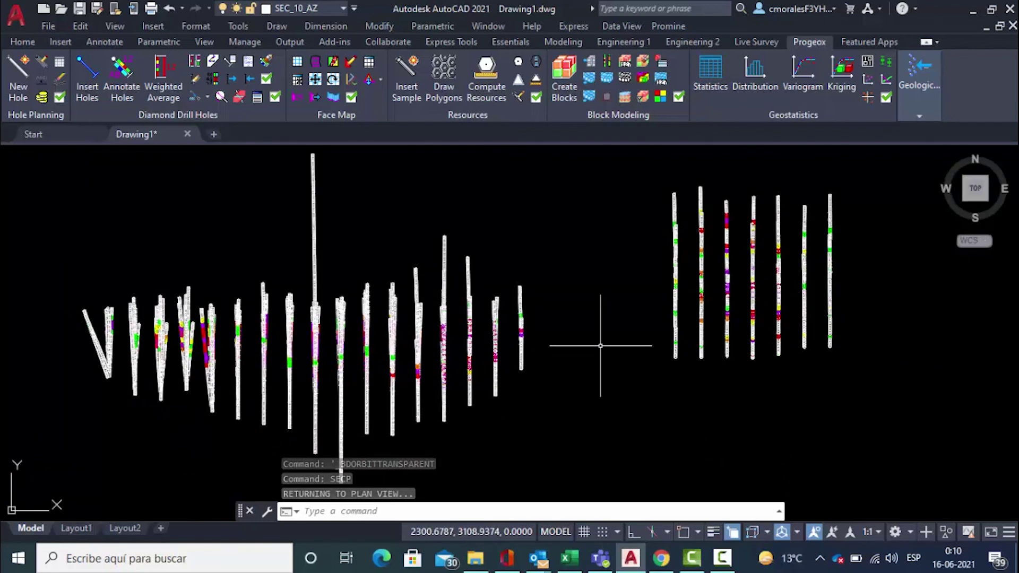